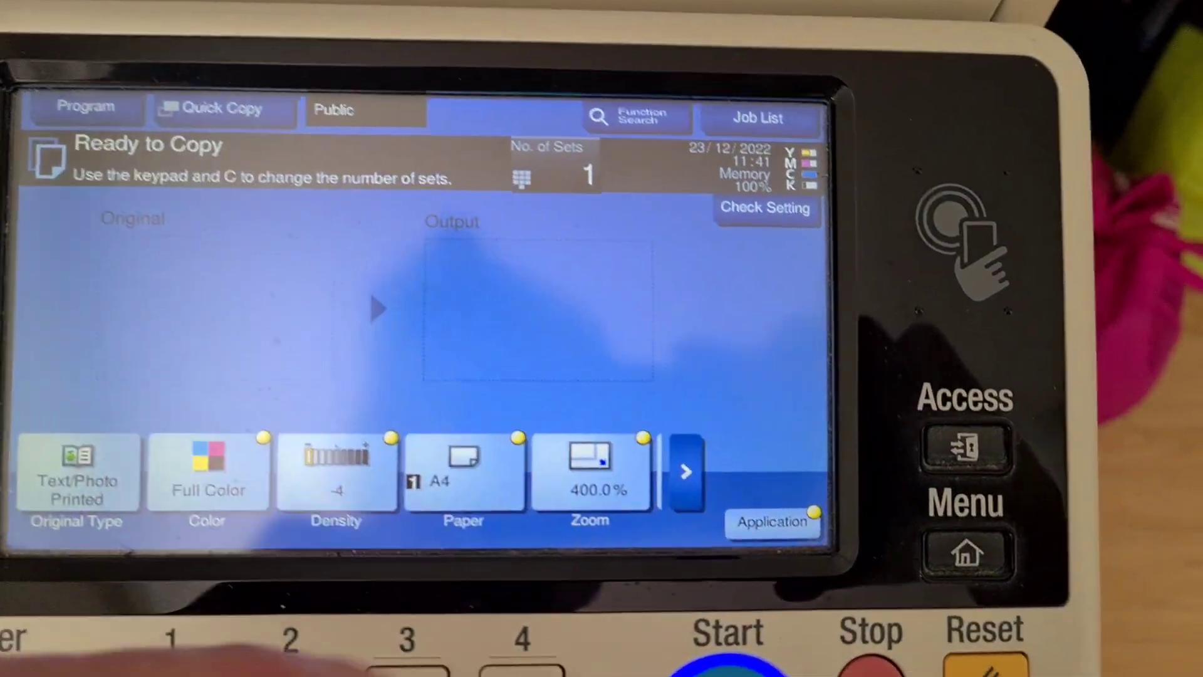
Adjust the enlargement ratio, scan the full-colour original, and finish to start printing.
{"action": "left_click", "coordinate": [591, 475]}
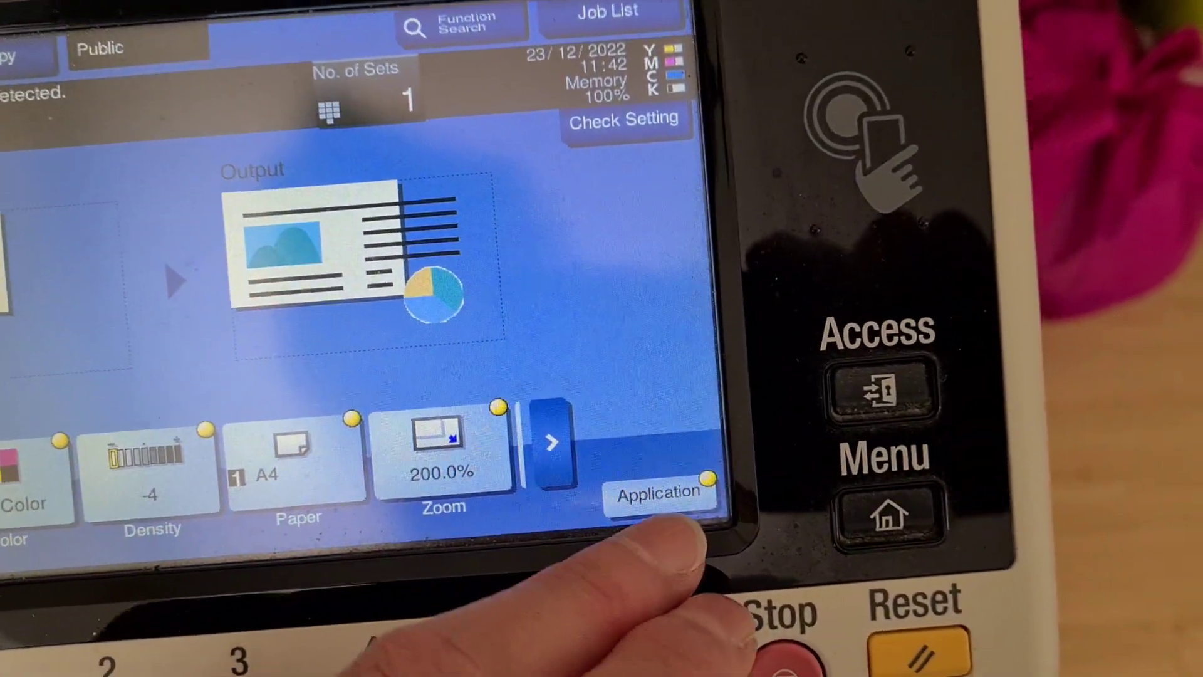
{"action": "left_click", "coordinate": [787, 509]}
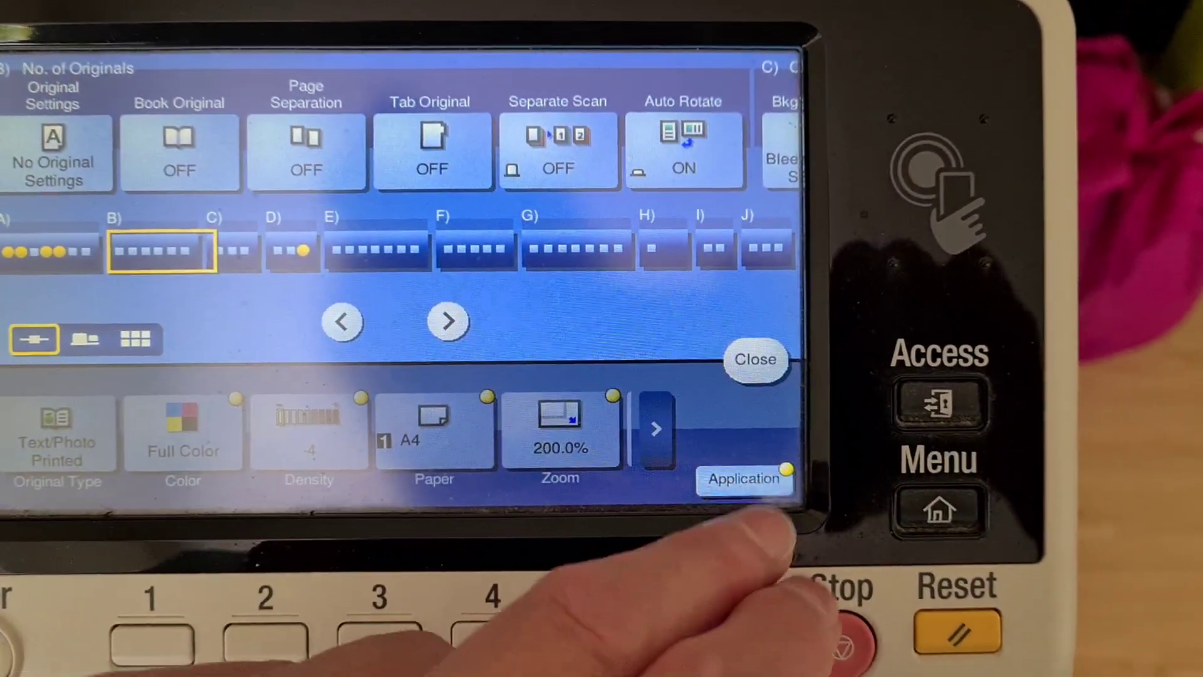
{"action": "left_click", "coordinate": [755, 358]}
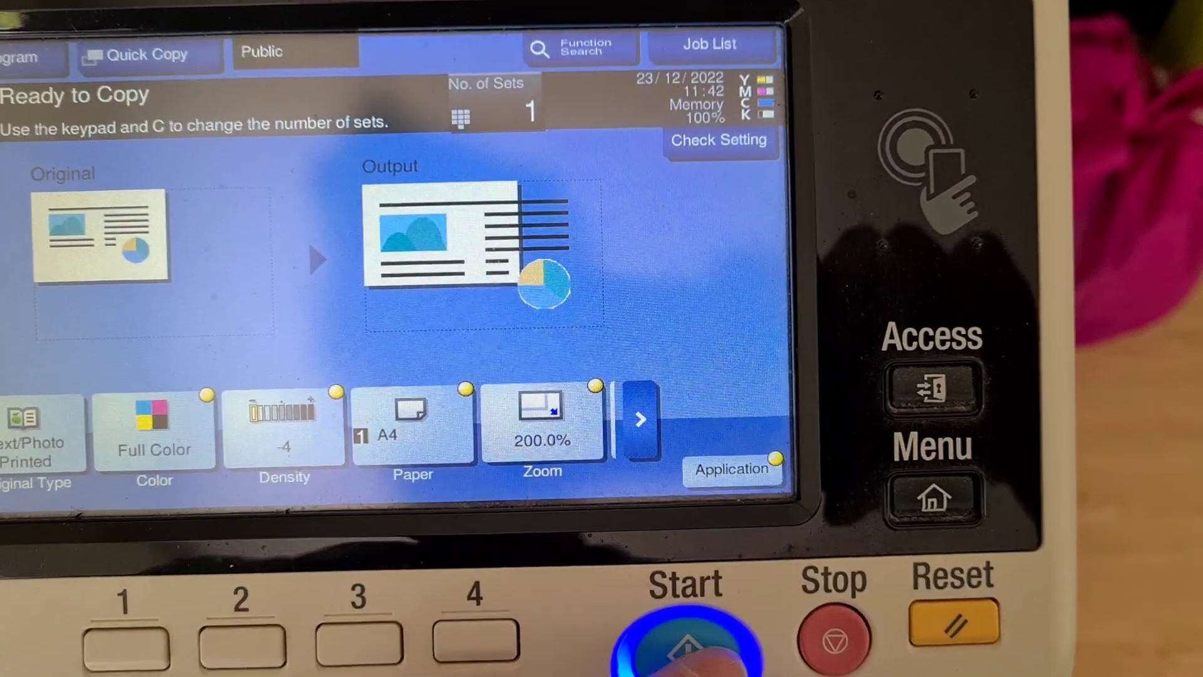
{"action": "left_click", "coordinate": [743, 630]}
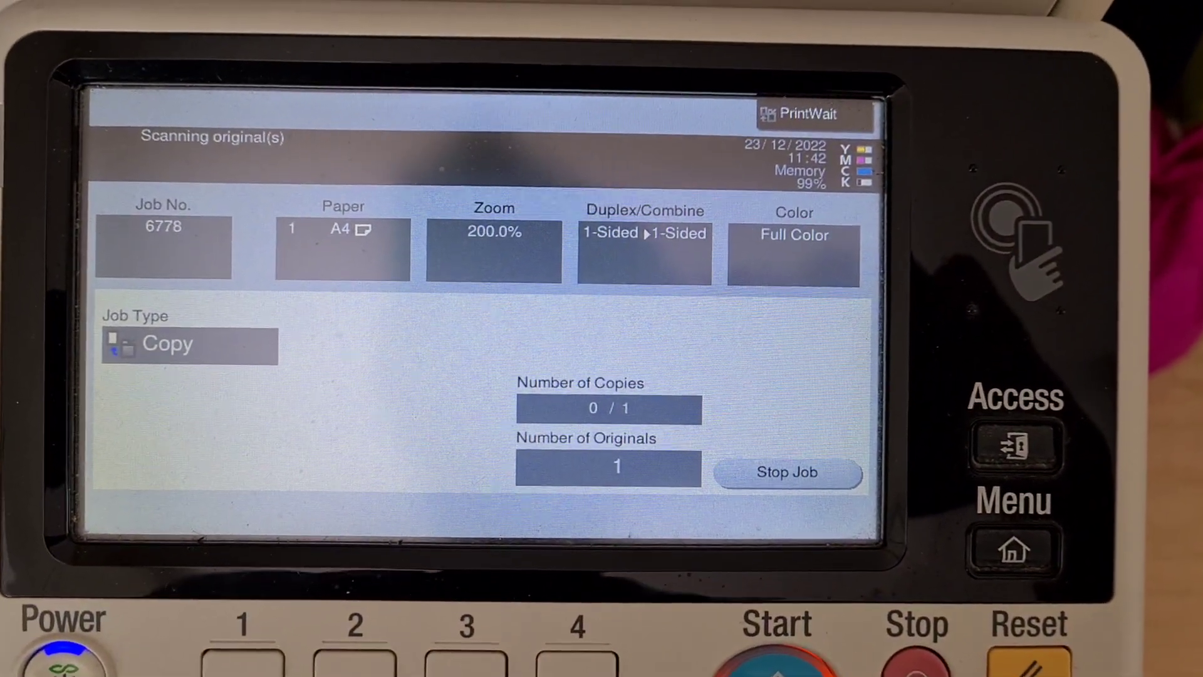
{"action": "left_click", "coordinate": [367, 462]}
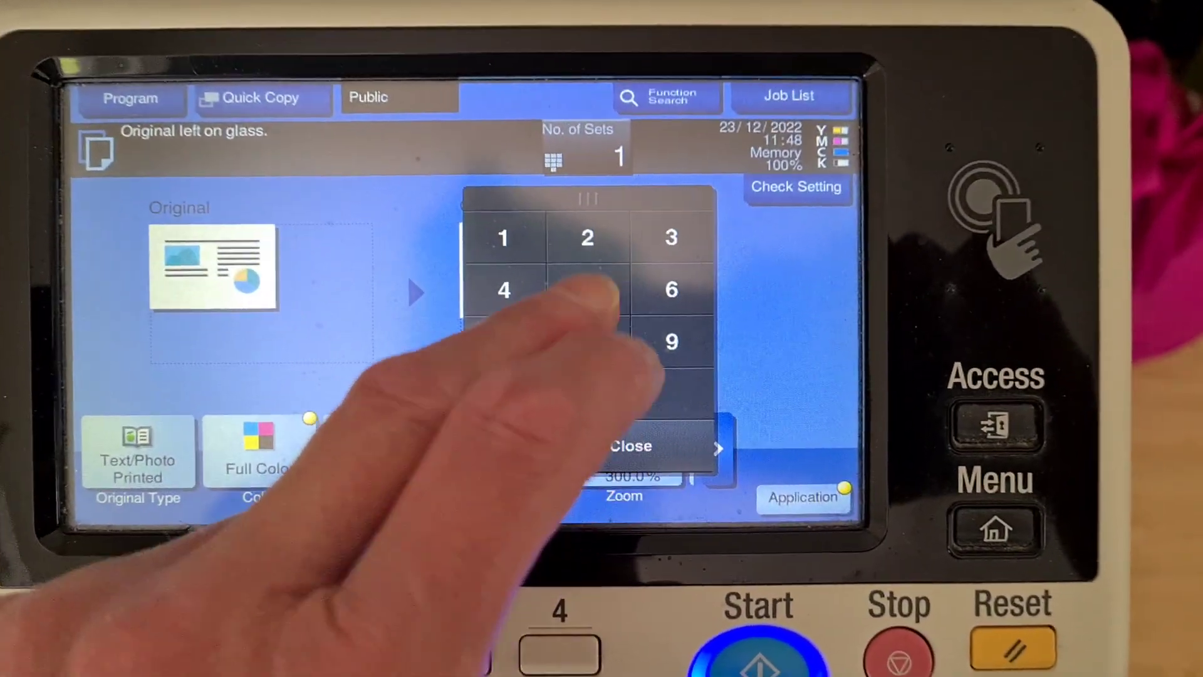
Set 2 copy sets and choose A4 from the metric original sizes.
{"action": "left_click", "coordinate": [552, 238]}
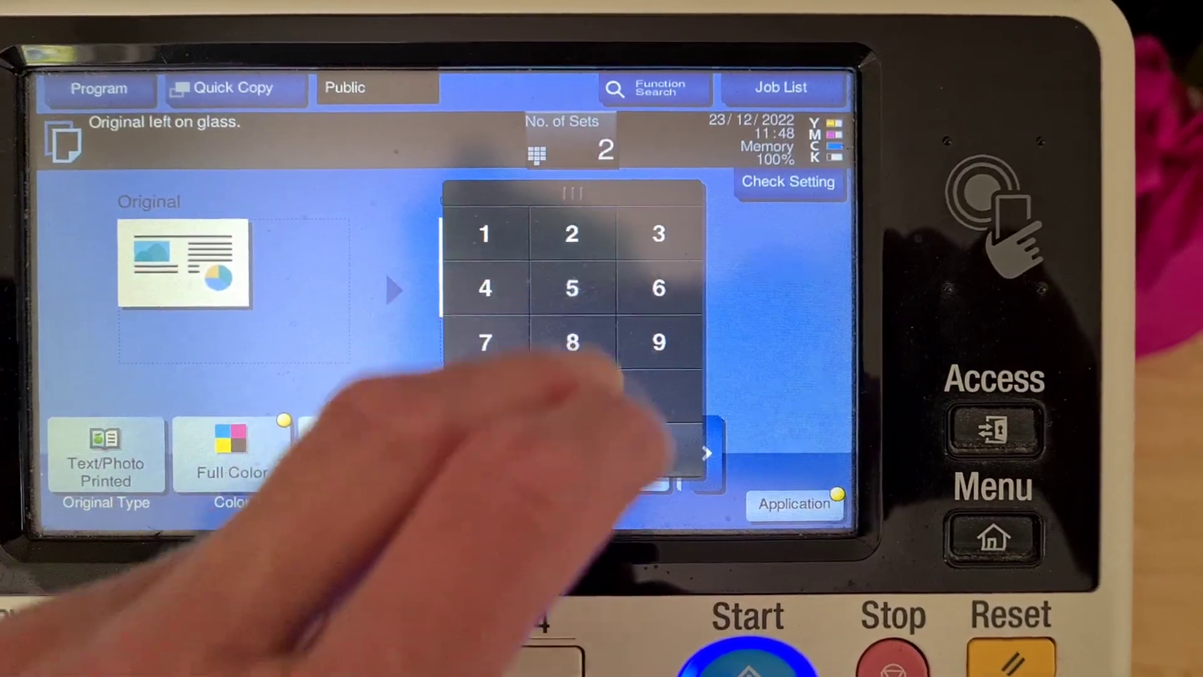
{"action": "left_click", "coordinate": [602, 442]}
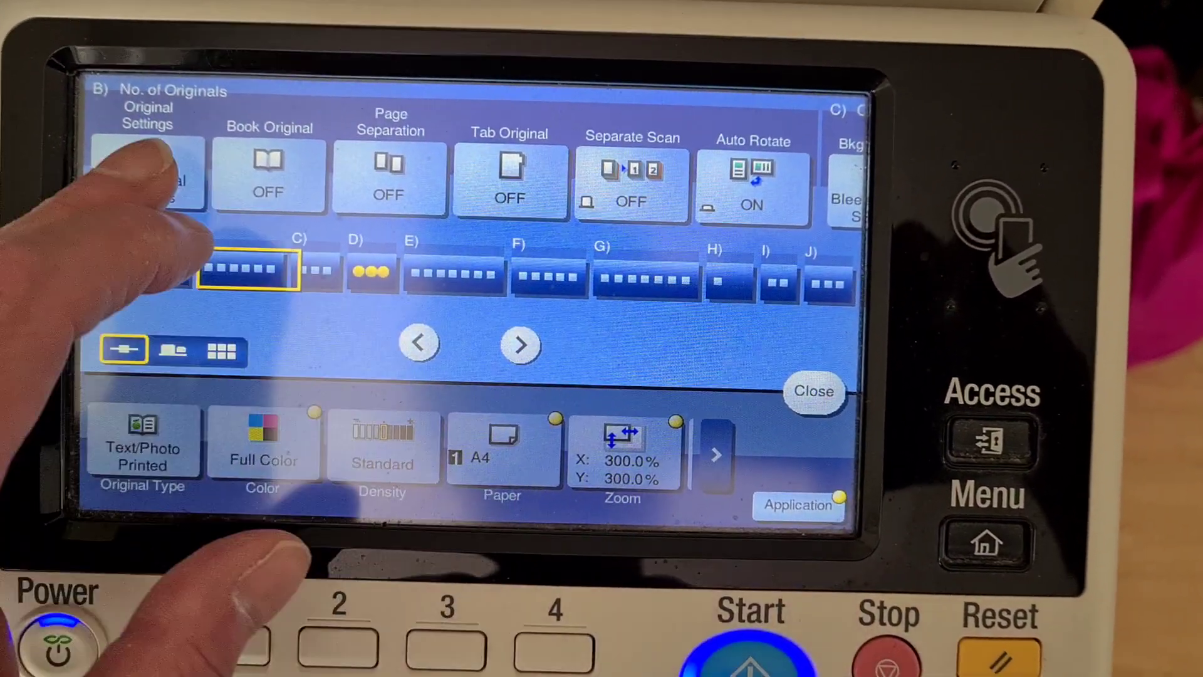
{"action": "left_click", "coordinate": [148, 175]}
{"action": "left_click", "coordinate": [645, 269]}
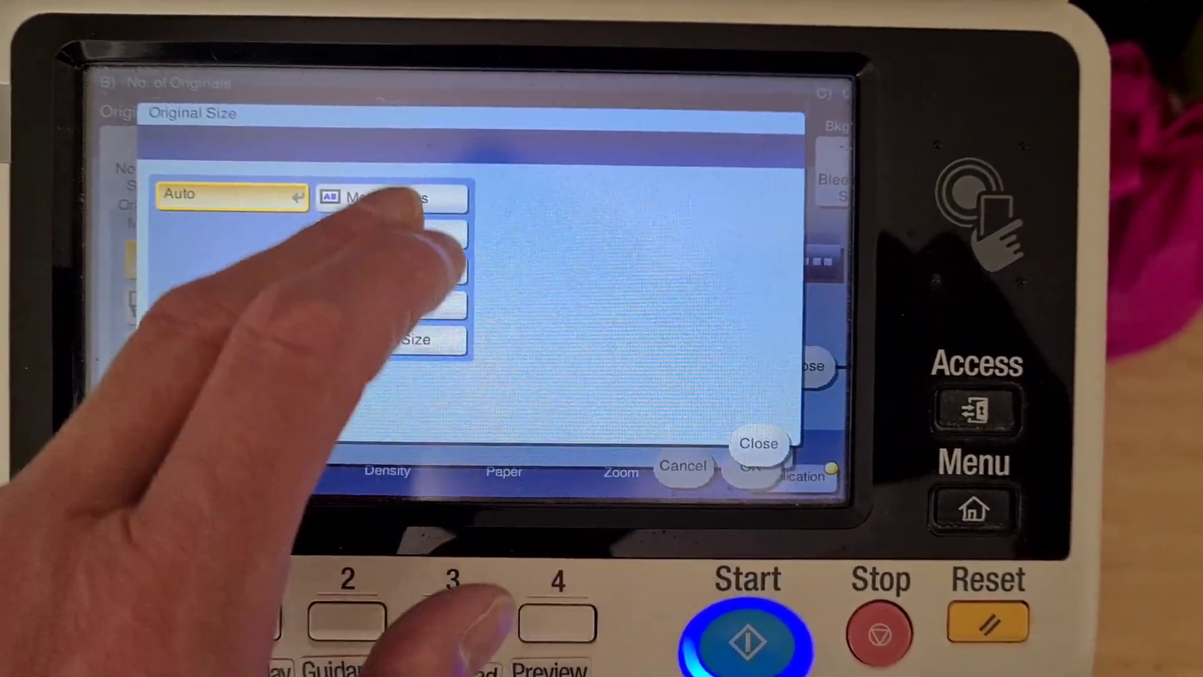
{"action": "left_click", "coordinate": [369, 198]}
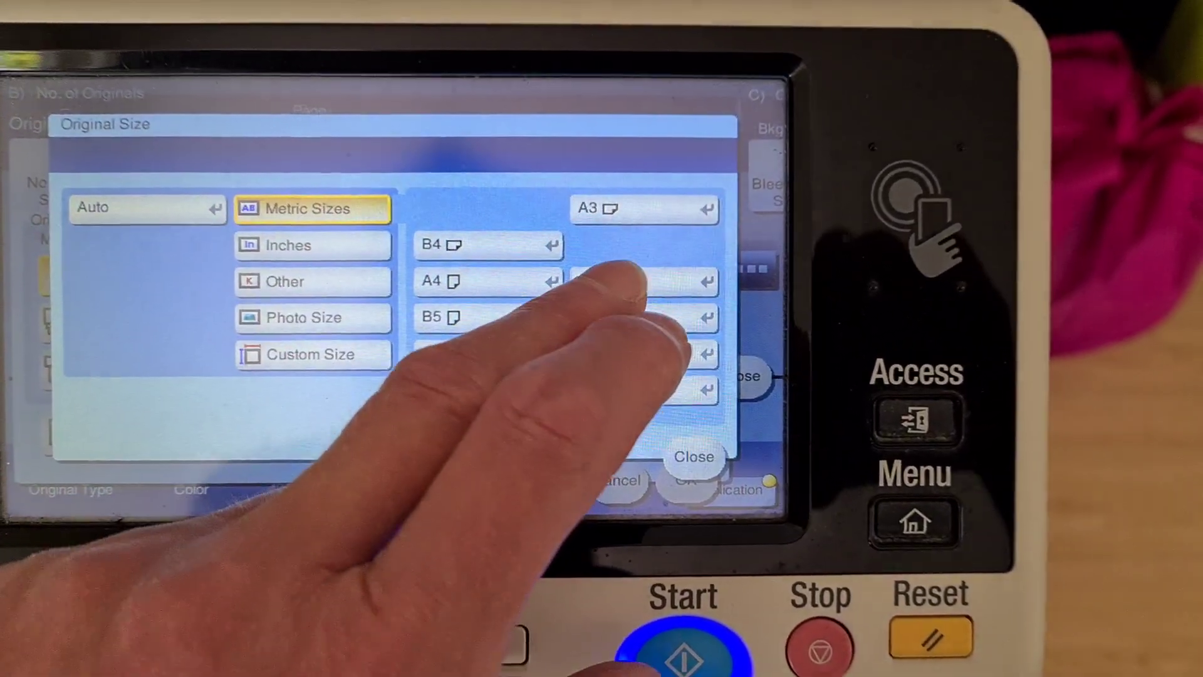
{"action": "left_click", "coordinate": [611, 282]}
Confirm the original settings, switch Mirror Image on, and start scanning.
{"action": "left_click", "coordinate": [687, 480]}
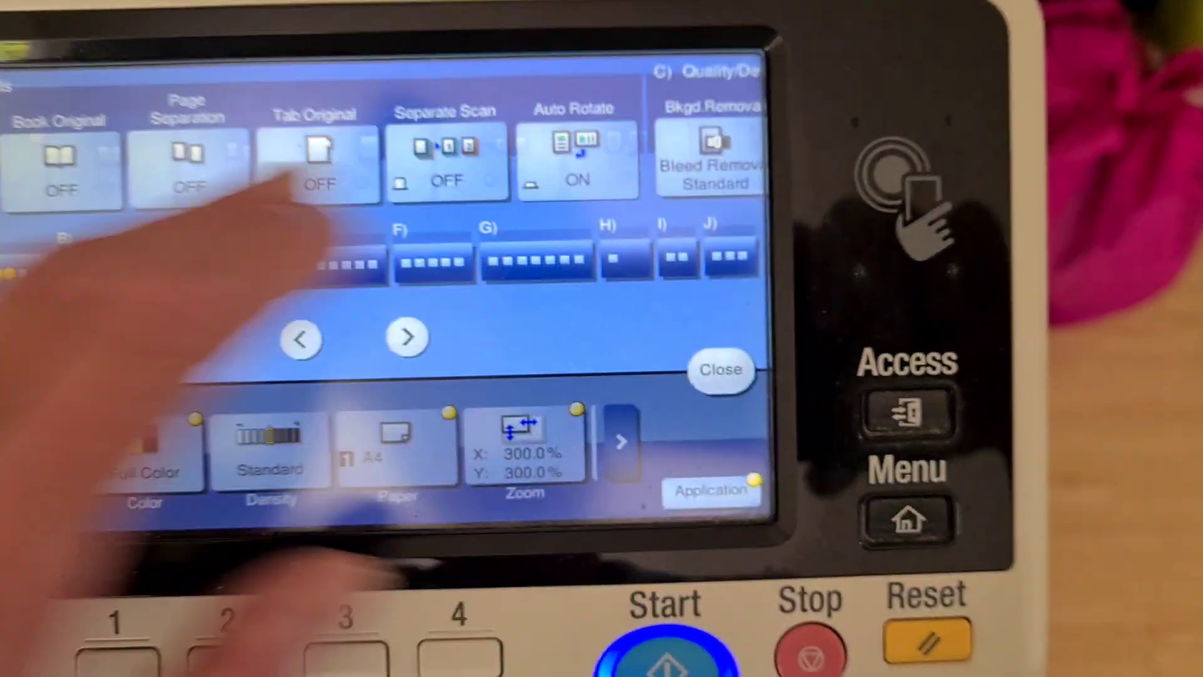
{"action": "left_click_drag", "start_coordinate": [310, 179], "coordinate": [95, 179]}
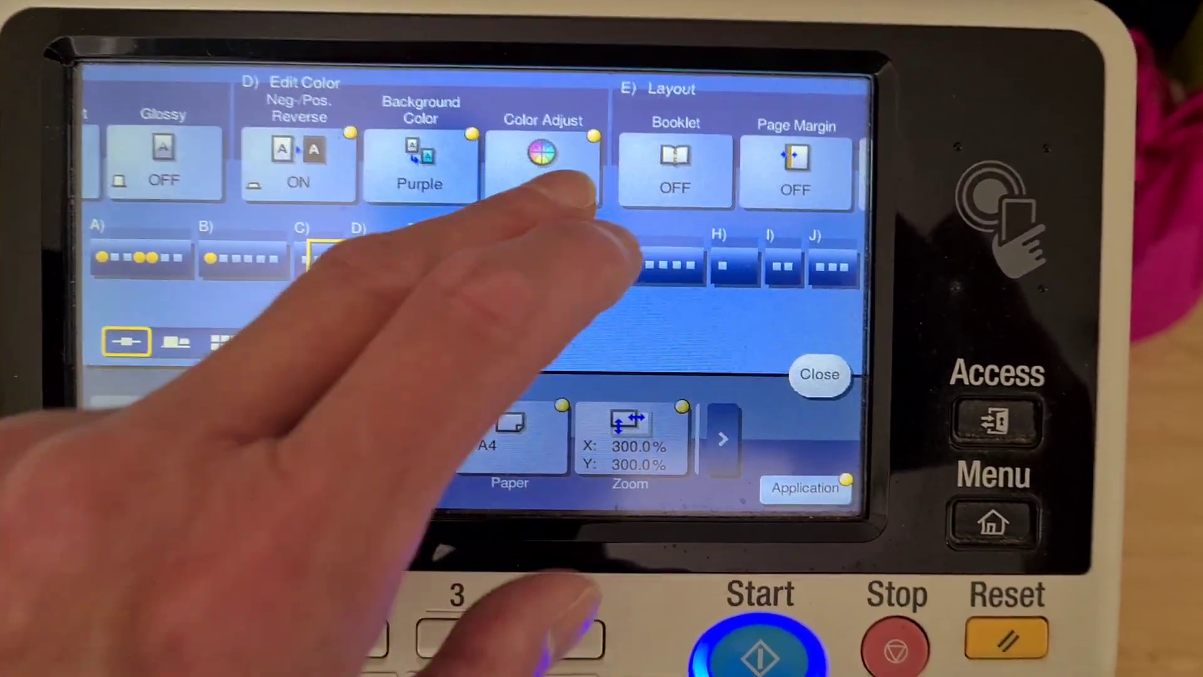
{"action": "left_click_drag", "start_coordinate": [565, 188], "coordinate": [142, 188]}
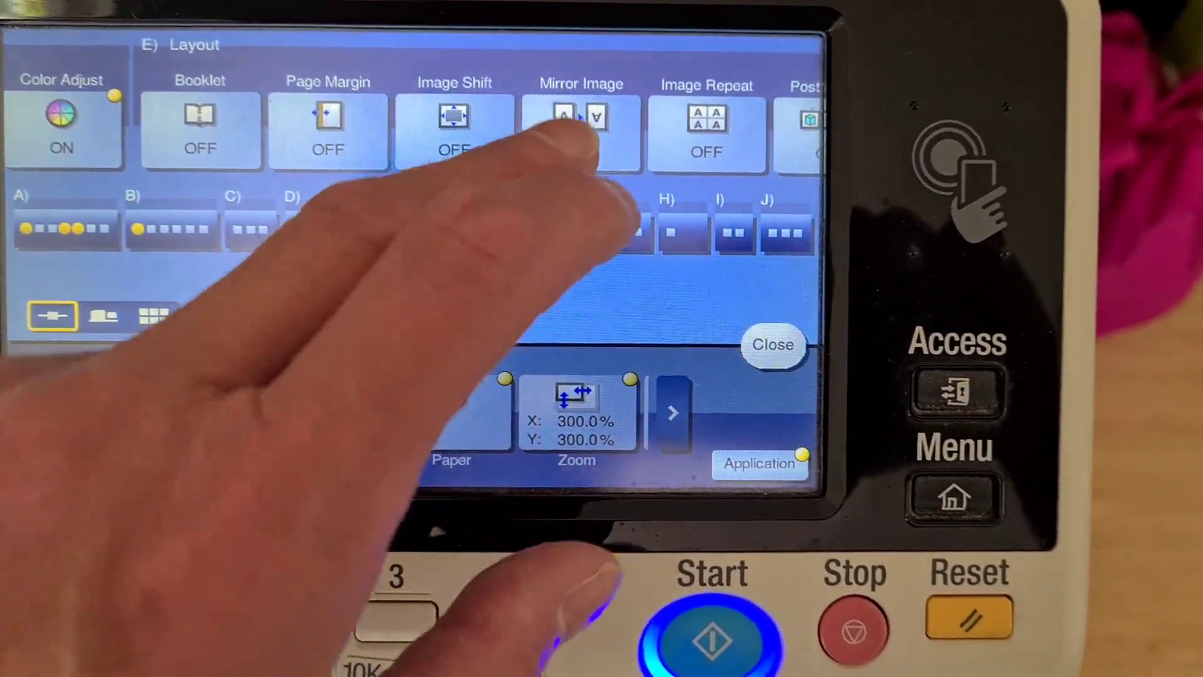
{"action": "left_click", "coordinate": [595, 150]}
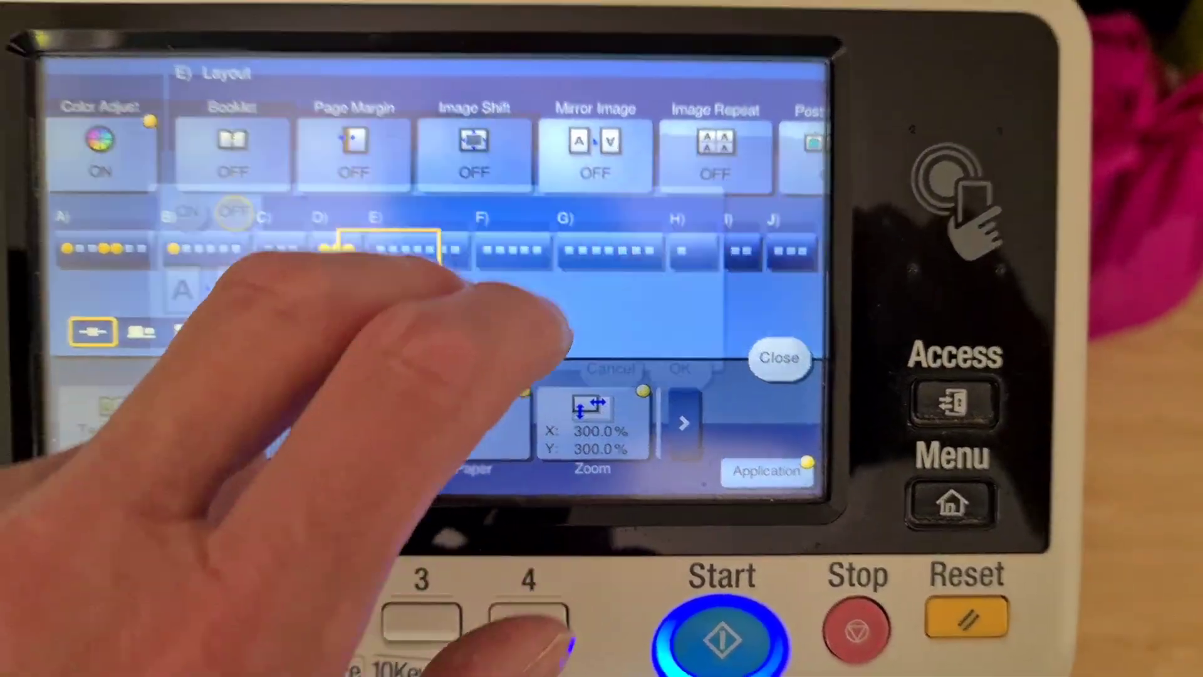
{"action": "left_click", "coordinate": [241, 207]}
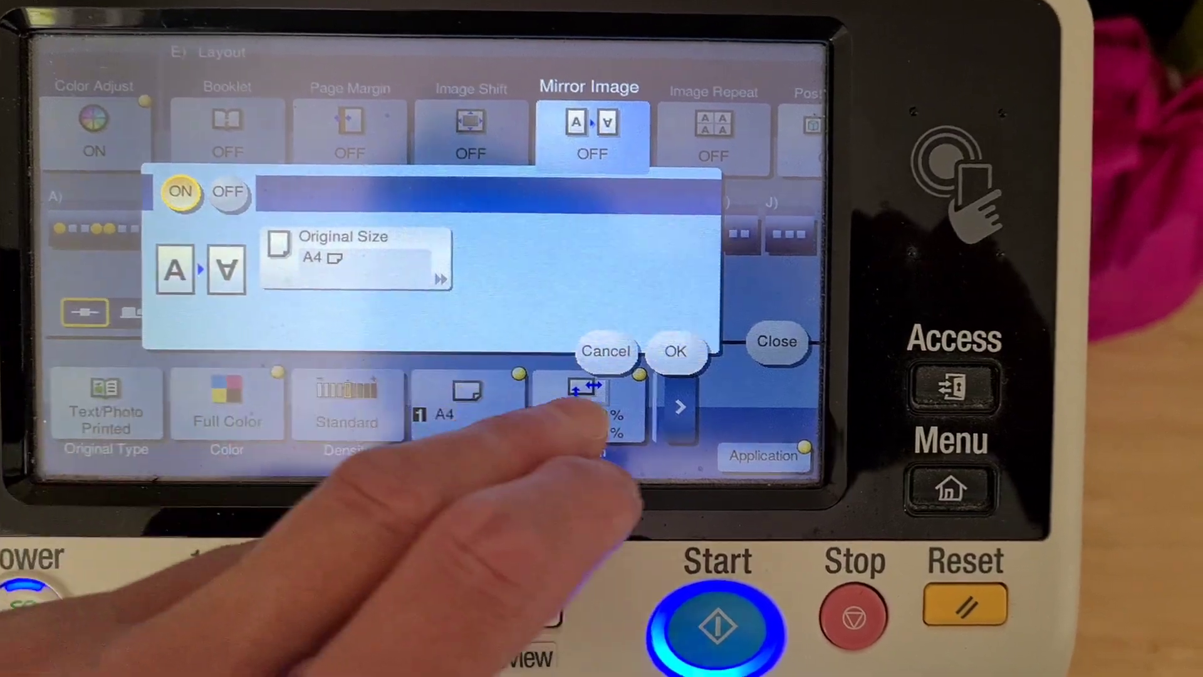
{"action": "left_click", "coordinate": [721, 362]}
{"action": "left_click", "coordinate": [700, 639]}
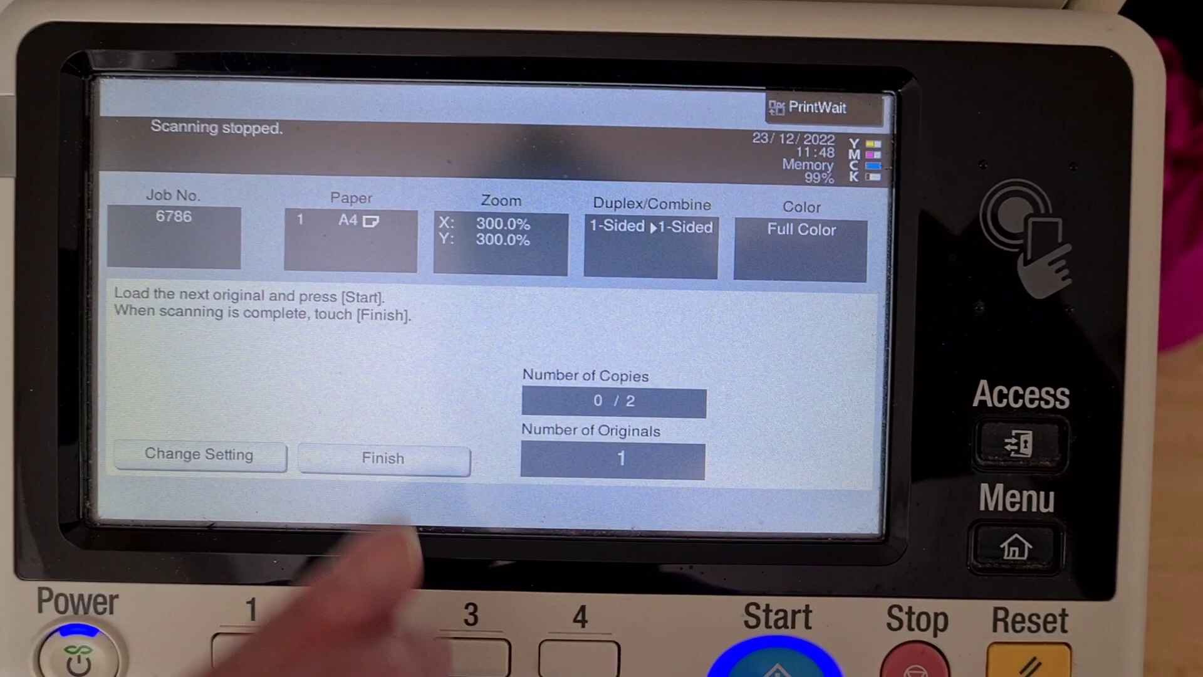
Finish scanning job 6786 so the two 300% copies can print.
{"action": "left_click", "coordinate": [383, 458]}
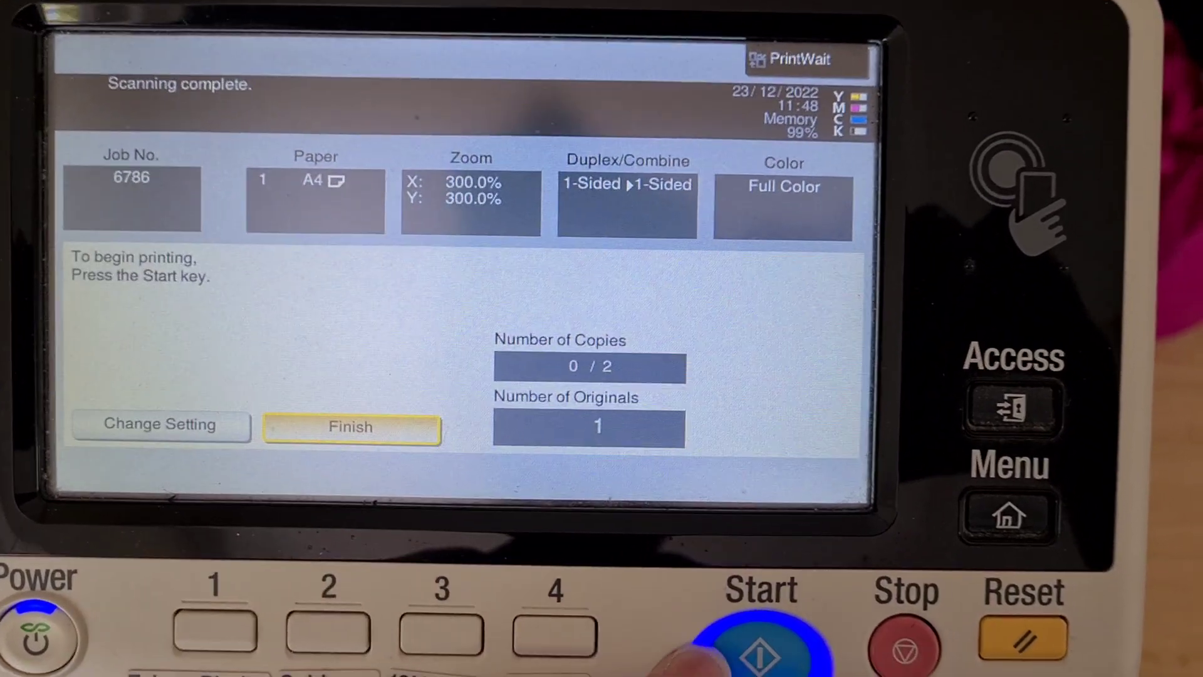